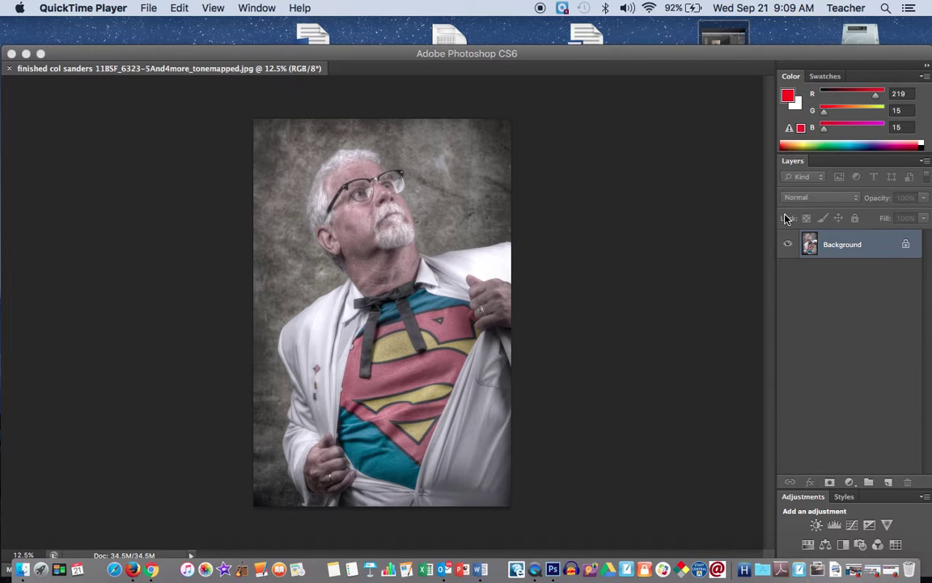
Step: Duplicate the Background layer, then undo it so only the original Background remains
{"action": "left_click", "coordinate": [817, 261]}
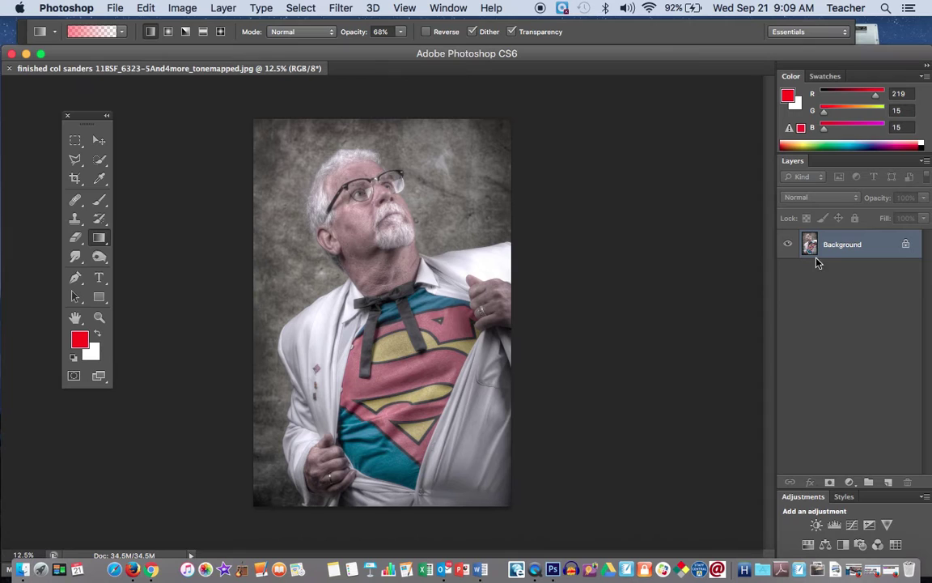
{"action": "left_click_drag", "start_coordinate": [892, 244], "coordinate": [888, 481]}
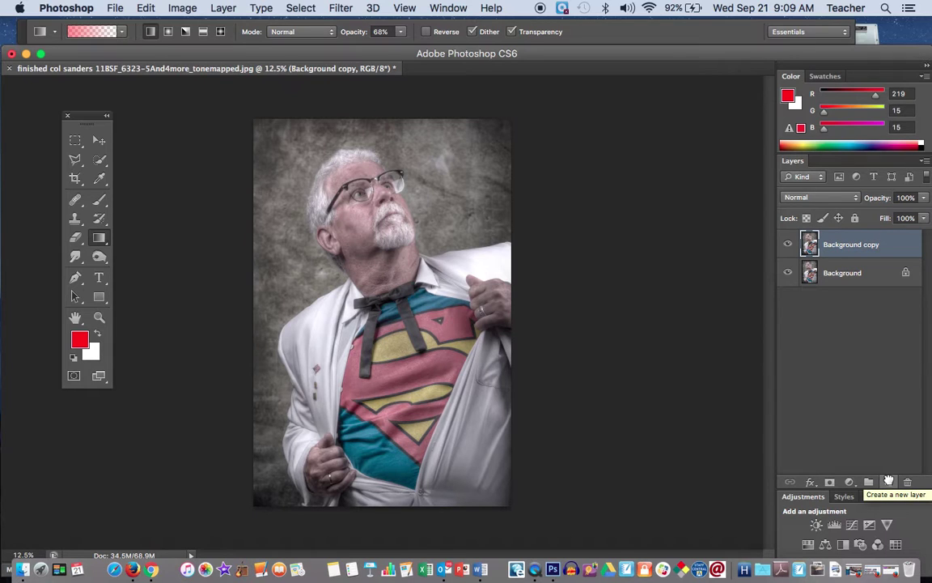
{"action": "key", "text": "super+z"}
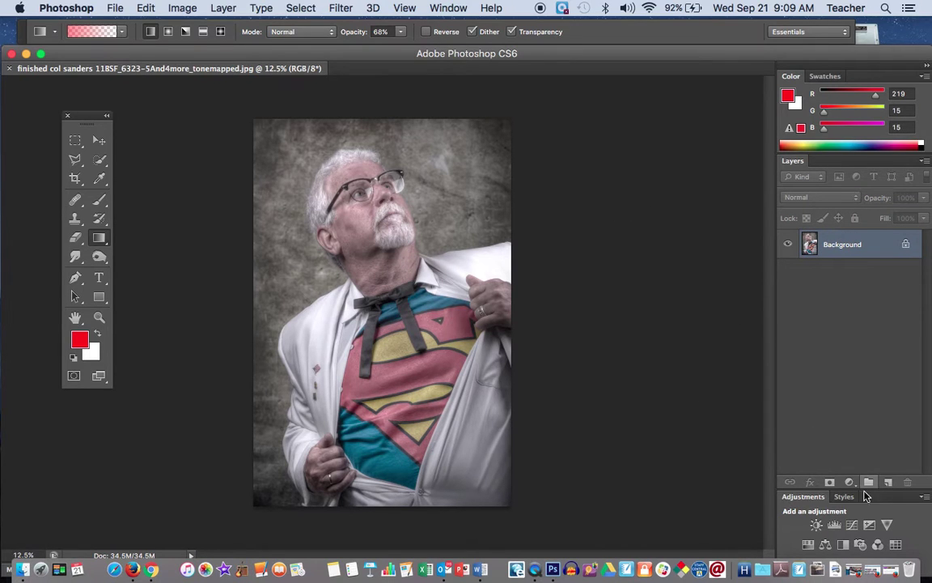
Step: Add a Black & White layer (Reds 115, Yellows 79, Greens 67, Cyans 113, Blues -19) and target its mask
{"action": "left_click", "coordinate": [844, 544]}
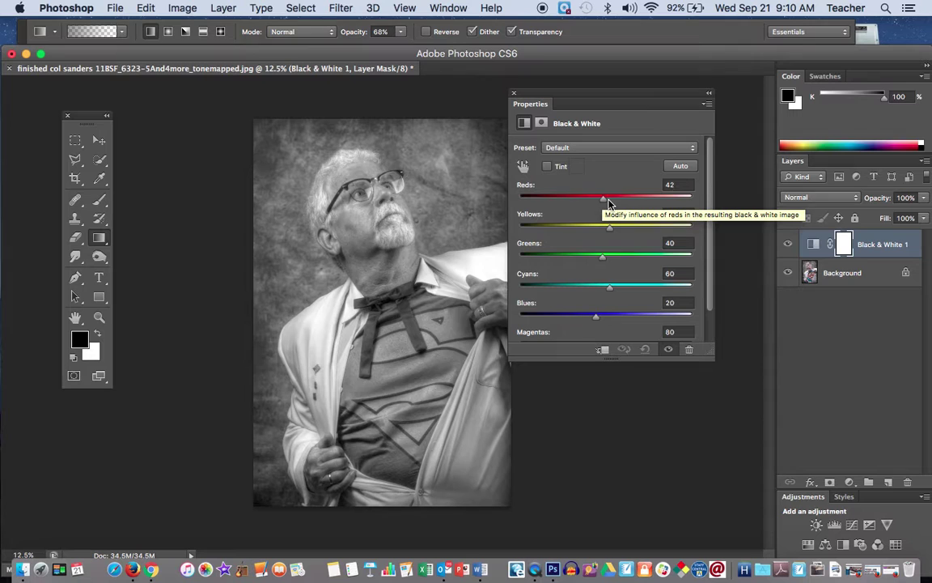
{"action": "left_click_drag", "start_coordinate": [602, 202], "coordinate": [582, 324]}
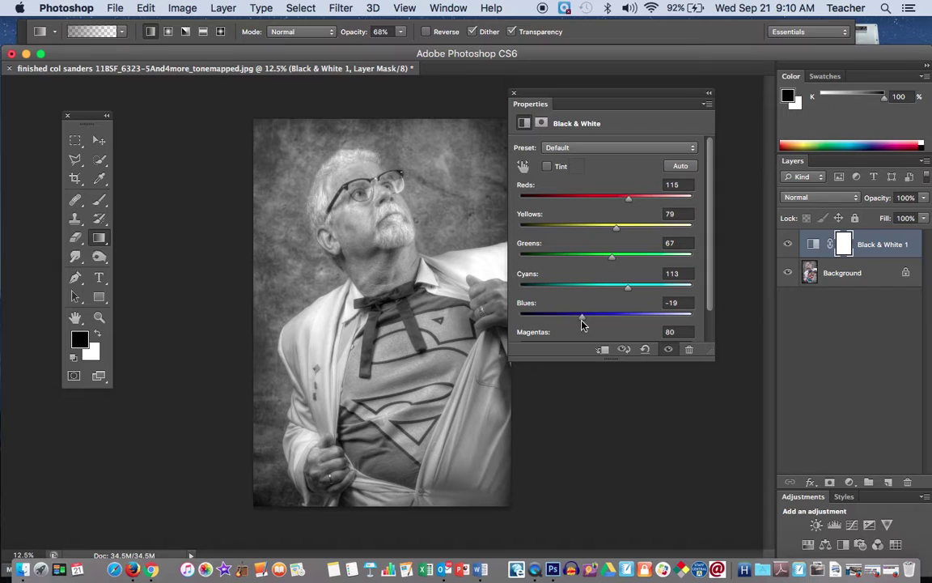
{"action": "left_click", "coordinate": [843, 245]}
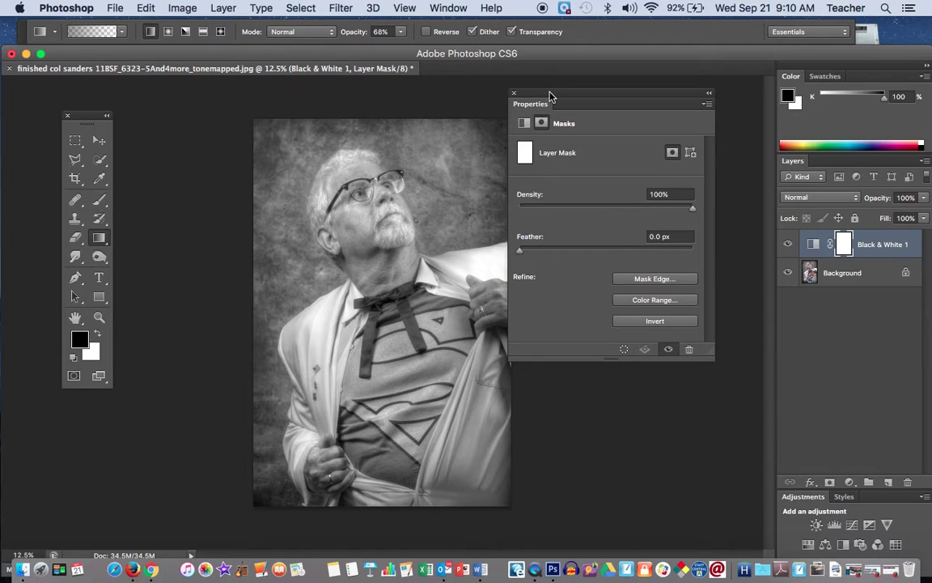
Step: Close Properties and set the Brush tool to 150 px with 16% hardness
{"action": "left_click", "coordinate": [513, 93]}
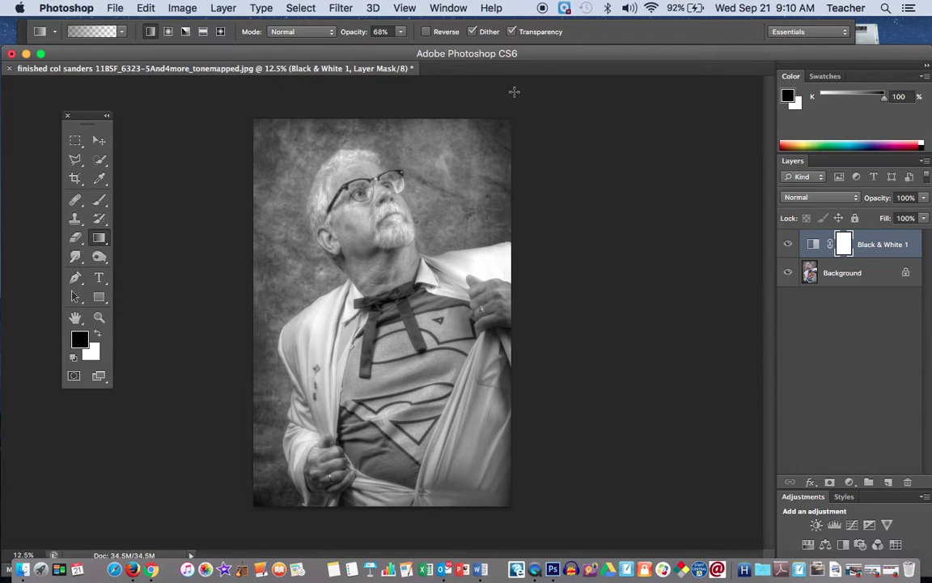
{"action": "left_click", "coordinate": [99, 199]}
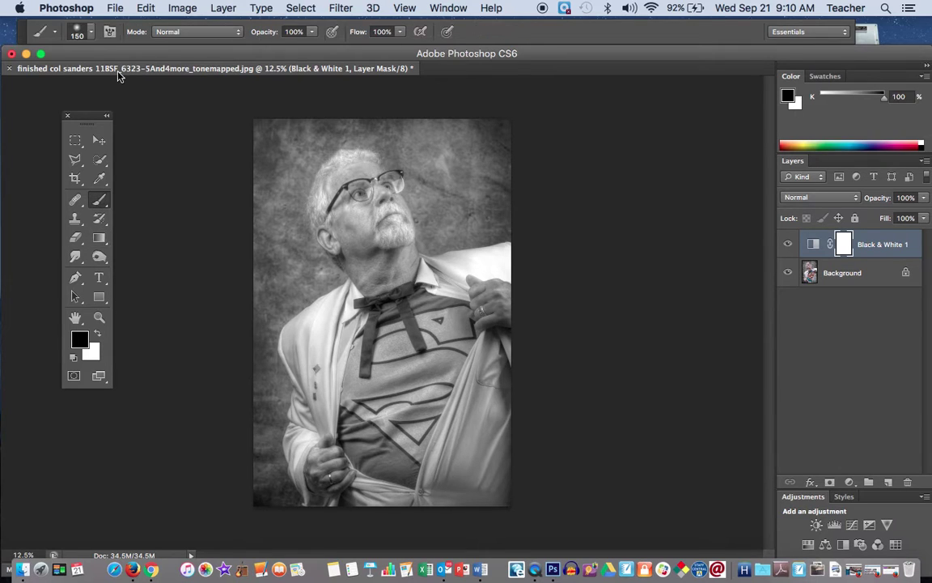
{"action": "left_click", "coordinate": [87, 32]}
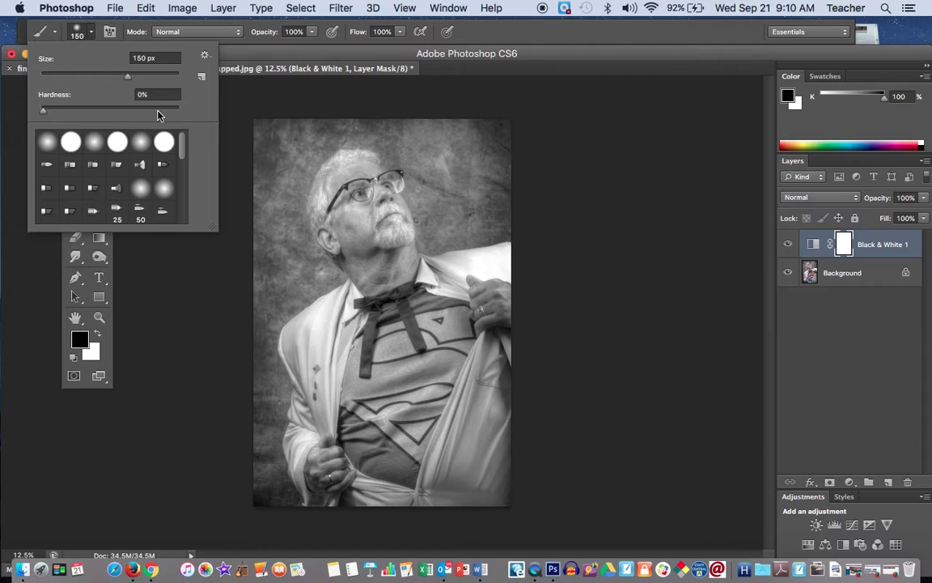
{"action": "left_click_drag", "start_coordinate": [159, 115], "coordinate": [187, 115]}
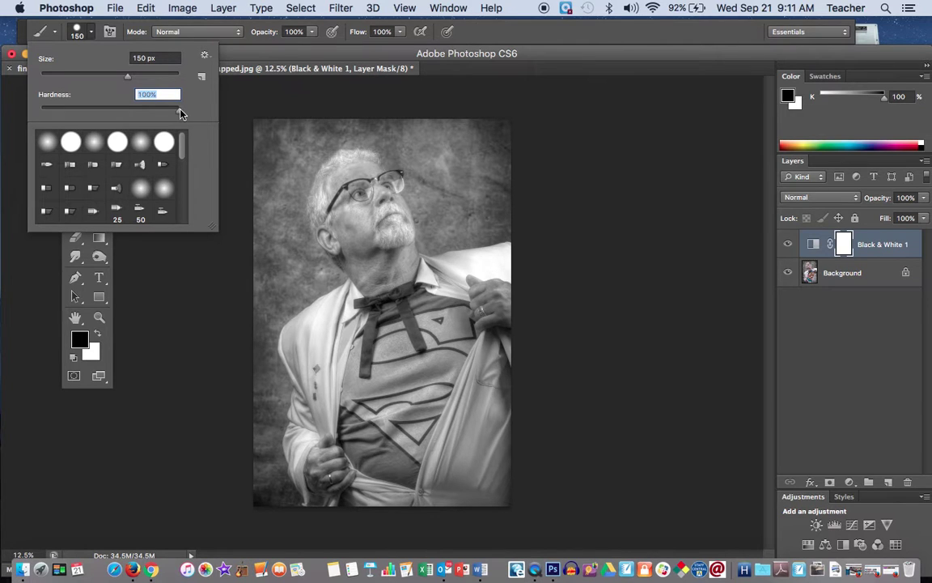
{"action": "left_click_drag", "start_coordinate": [179, 111], "coordinate": [103, 112]}
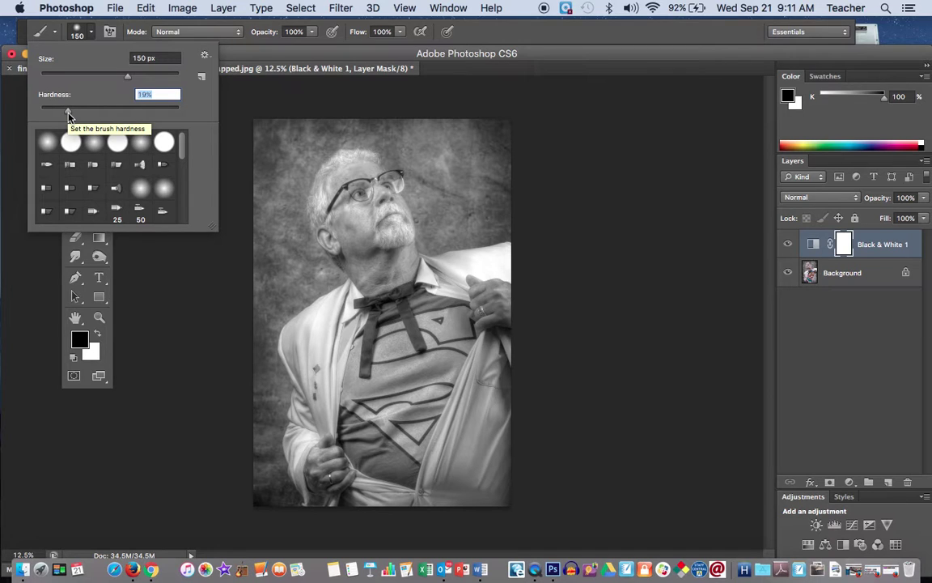
{"action": "left_click_drag", "start_coordinate": [69, 112], "coordinate": [62, 112]}
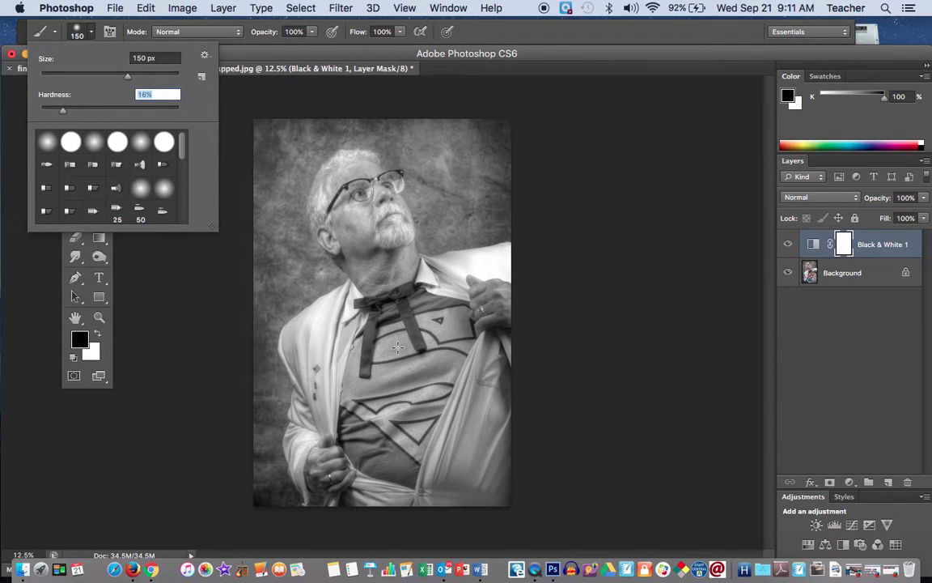
Step: Paint black on the mask over the Superman logo, toggling the adjustment off and on to compare
{"action": "left_click", "coordinate": [398, 348]}
{"action": "mouse_move", "coordinate": [397, 348]}
{"action": "left_mouse_down"}
{"action": "mouse_move", "coordinate": [395, 328]}
{"action": "mouse_move", "coordinate": [396, 360]}
{"action": "mouse_move", "coordinate": [393, 335]}
{"action": "mouse_move", "coordinate": [394, 354]}
{"action": "mouse_move", "coordinate": [360, 333]}
{"action": "left_mouse_up"}
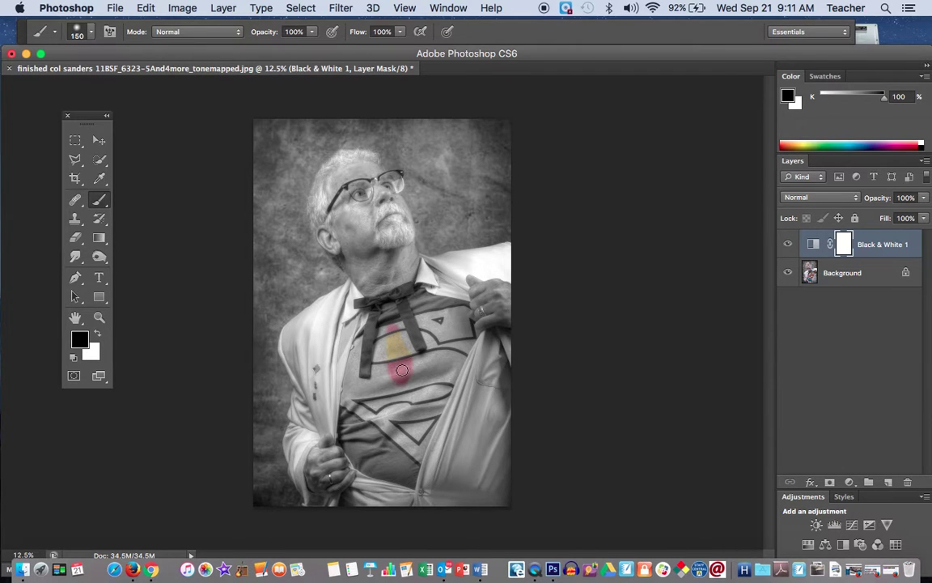
{"action": "right_click", "coordinate": [433, 370]}
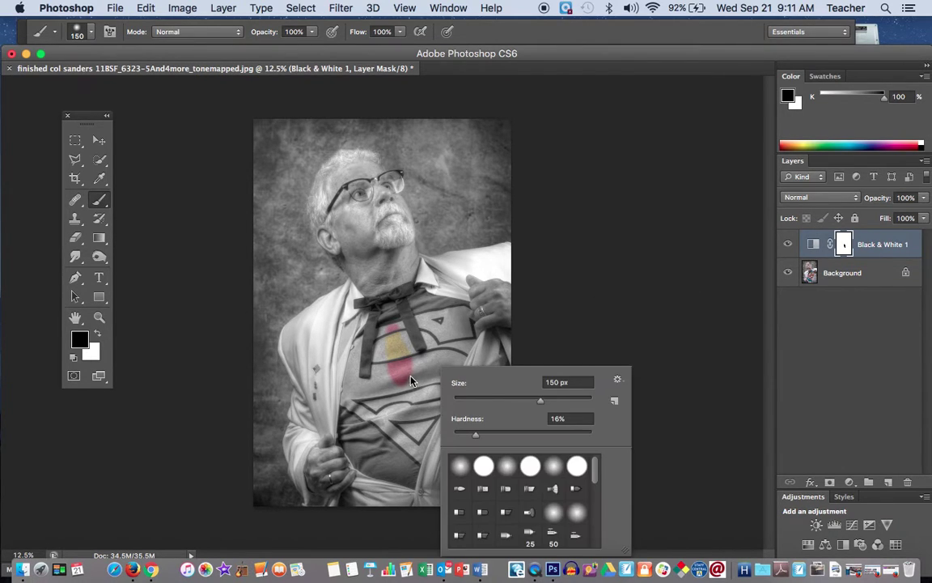
{"action": "key", "text": "Escape"}
{"action": "mouse_move", "coordinate": [414, 382]}
{"action": "left_mouse_down"}
{"action": "mouse_move", "coordinate": [422, 371]}
{"action": "mouse_move", "coordinate": [371, 369]}
{"action": "mouse_move", "coordinate": [344, 354]}
{"action": "mouse_move", "coordinate": [377, 380]}
{"action": "mouse_move", "coordinate": [356, 368]}
{"action": "mouse_move", "coordinate": [368, 421]}
{"action": "left_mouse_up"}
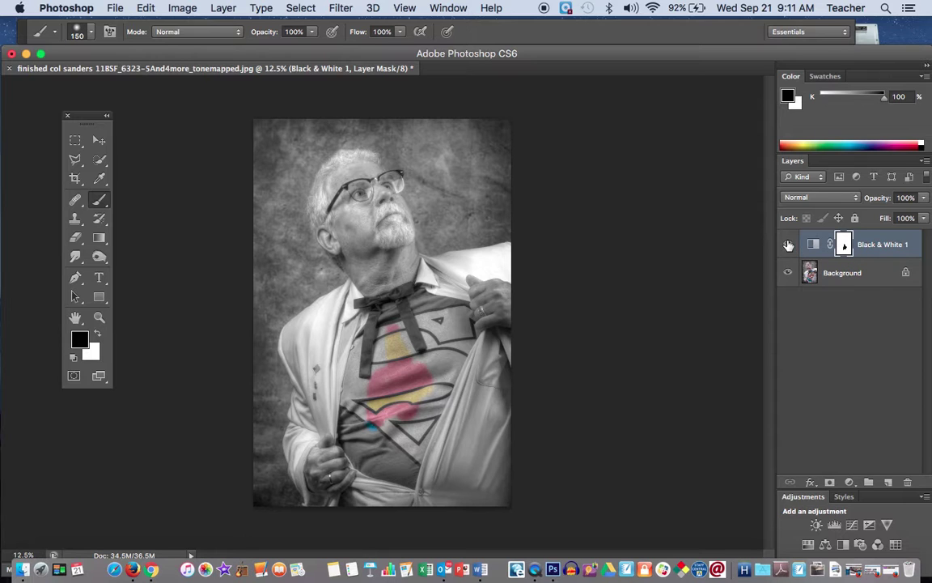
{"action": "left_click", "coordinate": [788, 245]}
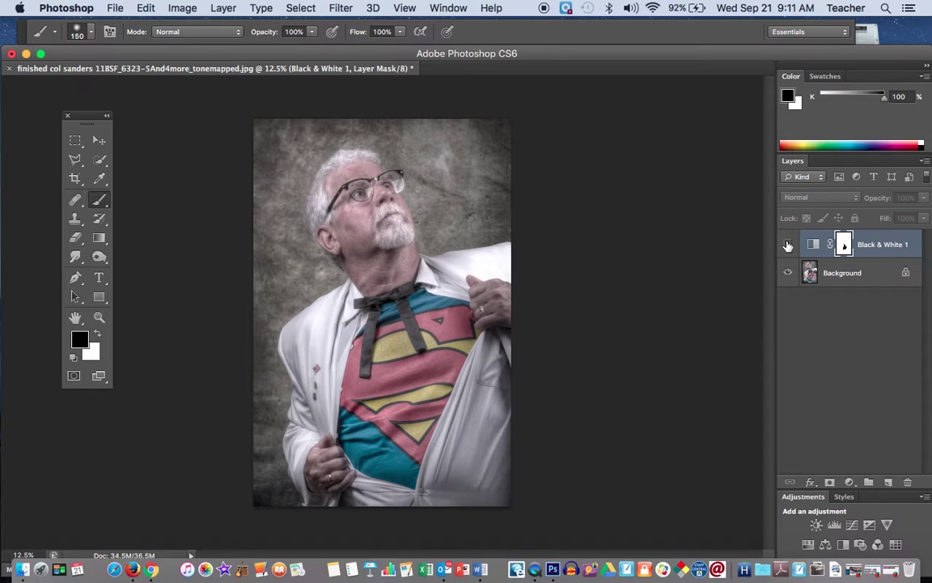
{"action": "left_click", "coordinate": [787, 245]}
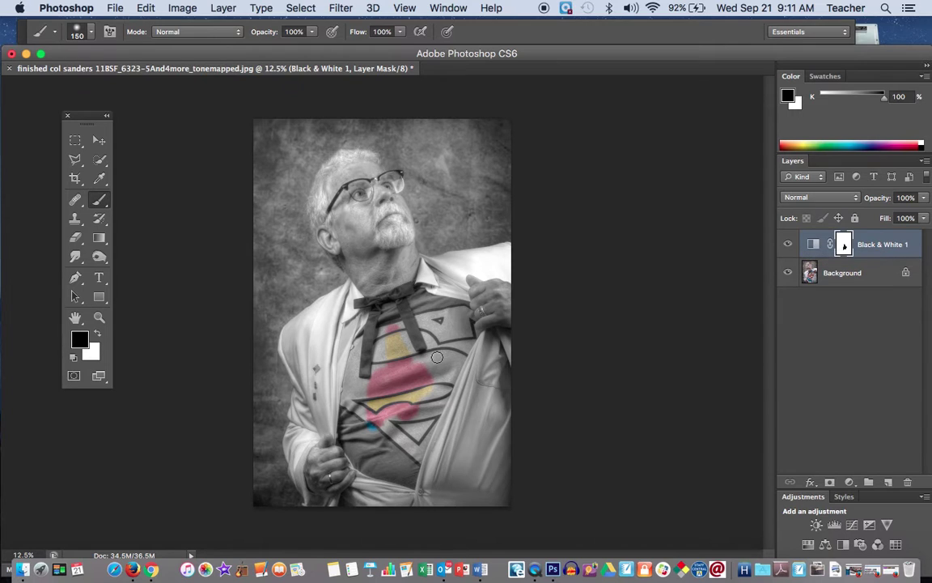
{"action": "mouse_move", "coordinate": [445, 362]}
{"action": "left_mouse_down"}
{"action": "mouse_move", "coordinate": [445, 330]}
{"action": "mouse_move", "coordinate": [466, 343]}
{"action": "mouse_move", "coordinate": [462, 320]}
{"action": "mouse_move", "coordinate": [404, 417]}
{"action": "mouse_move", "coordinate": [360, 437]}
{"action": "mouse_move", "coordinate": [353, 411]}
{"action": "mouse_move", "coordinate": [384, 461]}
{"action": "mouse_move", "coordinate": [405, 455]}
{"action": "mouse_move", "coordinate": [395, 439]}
{"action": "mouse_move", "coordinate": [423, 404]}
{"action": "mouse_move", "coordinate": [409, 419]}
{"action": "mouse_move", "coordinate": [395, 365]}
{"action": "mouse_move", "coordinate": [356, 408]}
{"action": "mouse_move", "coordinate": [366, 383]}
{"action": "left_mouse_up"}
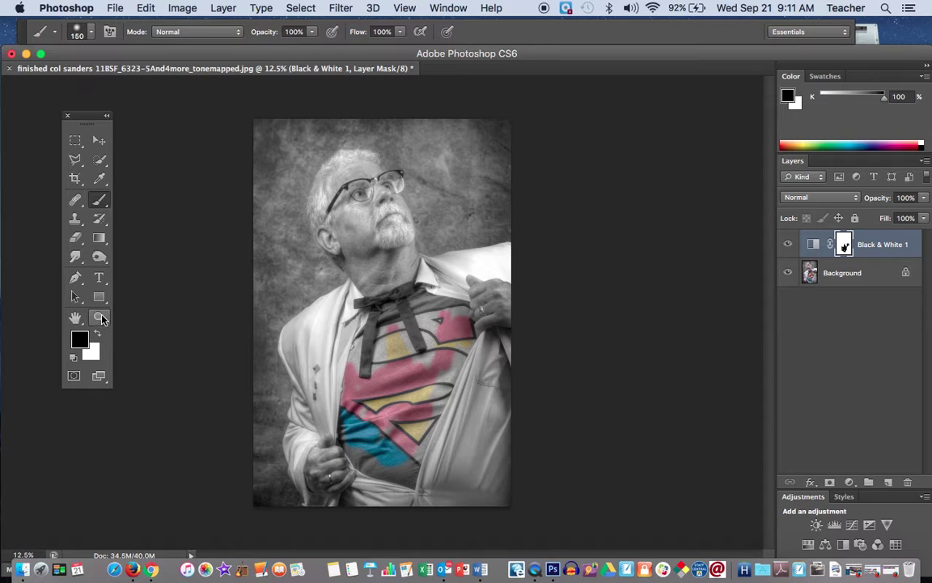
Step: Zoom to 50% on the chest and trace a Polygonal Lasso selection along the tie's left edge
{"action": "left_click", "coordinate": [99, 318]}
{"action": "left_click_drag", "start_coordinate": [363, 354], "coordinate": [364, 354]}
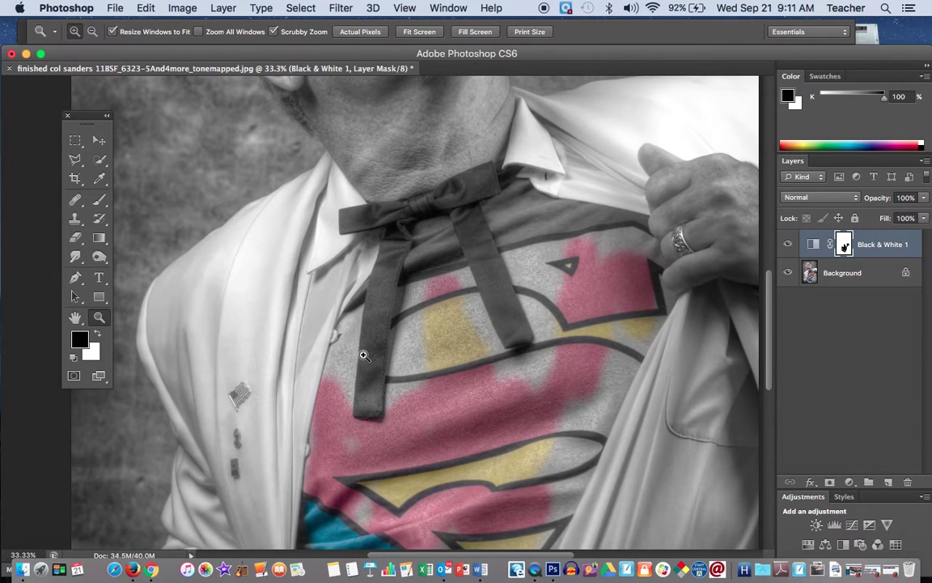
{"action": "left_click", "coordinate": [363, 355]}
{"action": "left_click_drag", "start_coordinate": [75, 164], "coordinate": [126, 170]}
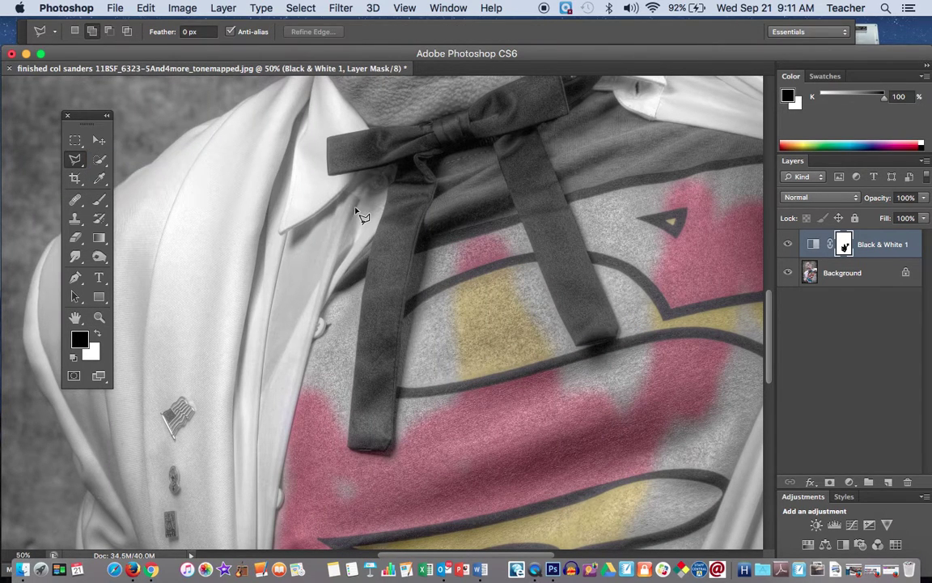
{"action": "left_click", "coordinate": [364, 278]}
{"action": "left_click", "coordinate": [333, 292]}
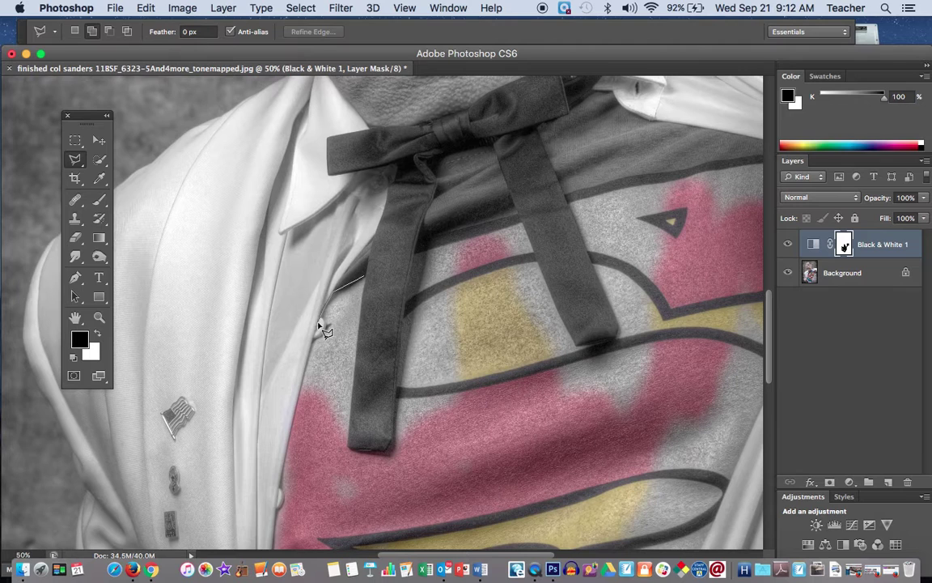
{"action": "left_click", "coordinate": [319, 325]}
{"action": "left_click", "coordinate": [296, 418]}
{"action": "left_click", "coordinate": [348, 450]}
{"action": "left_click", "coordinate": [366, 278]}
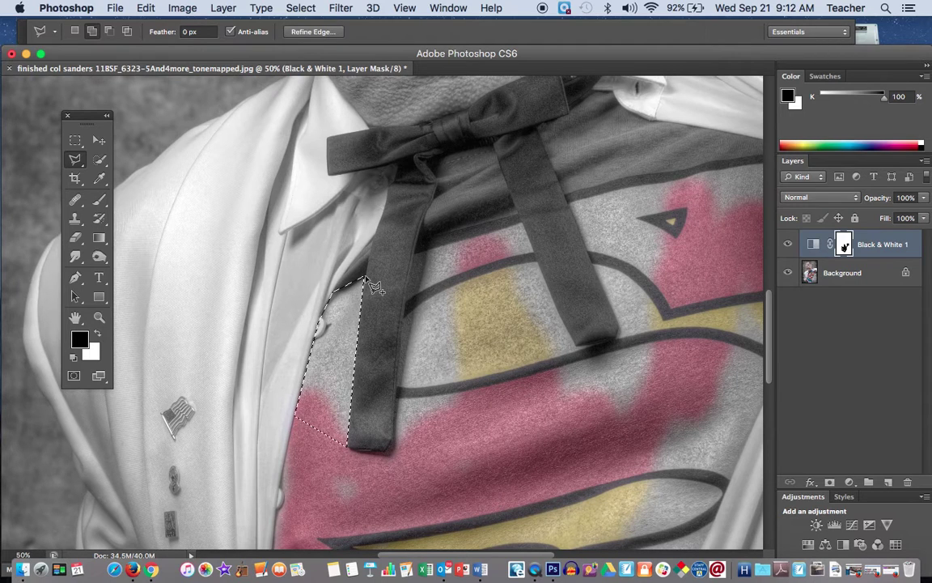
Step: Fill the selected mask strip with black and deselect, revealing its pink colour
{"action": "key", "text": "BackSpace"}
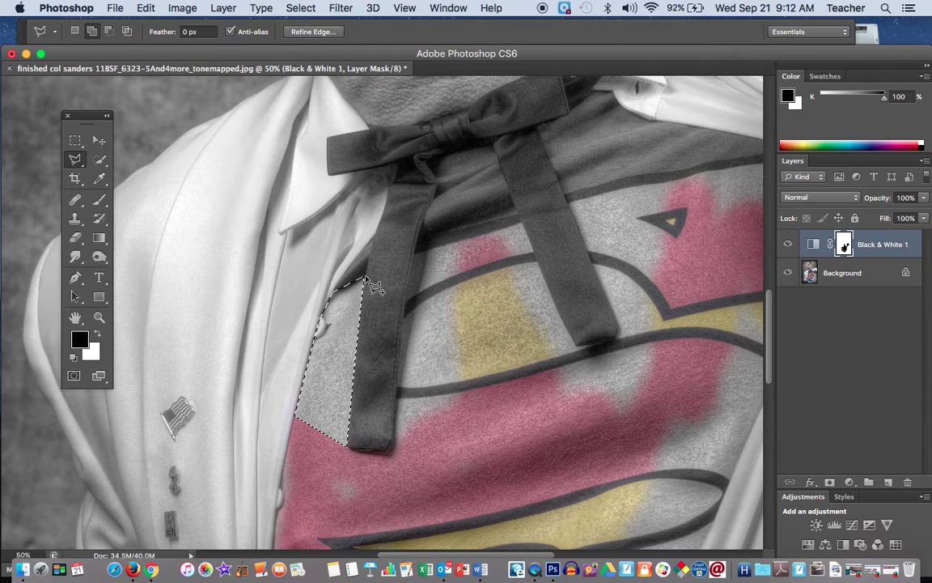
{"action": "key", "text": "x"}
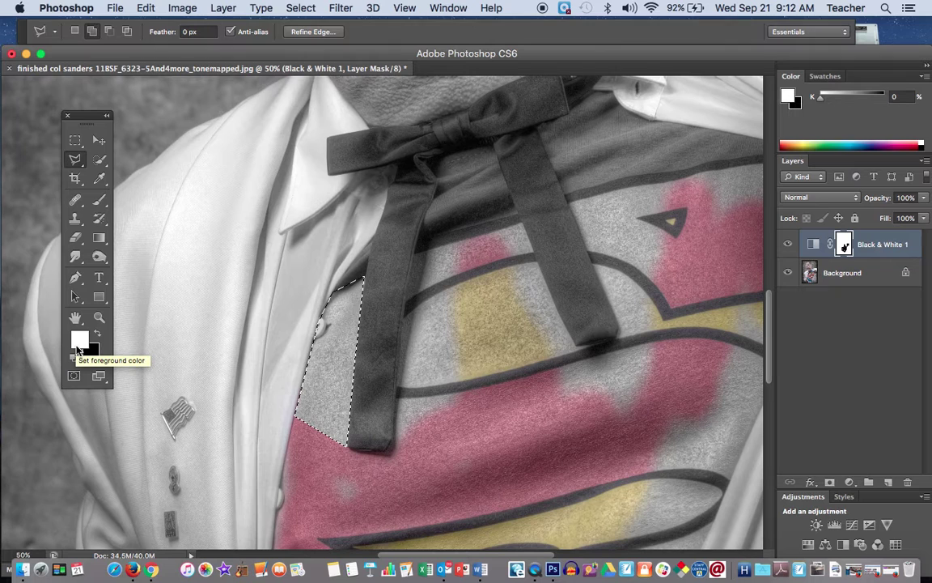
{"action": "key", "text": "BackSpace"}
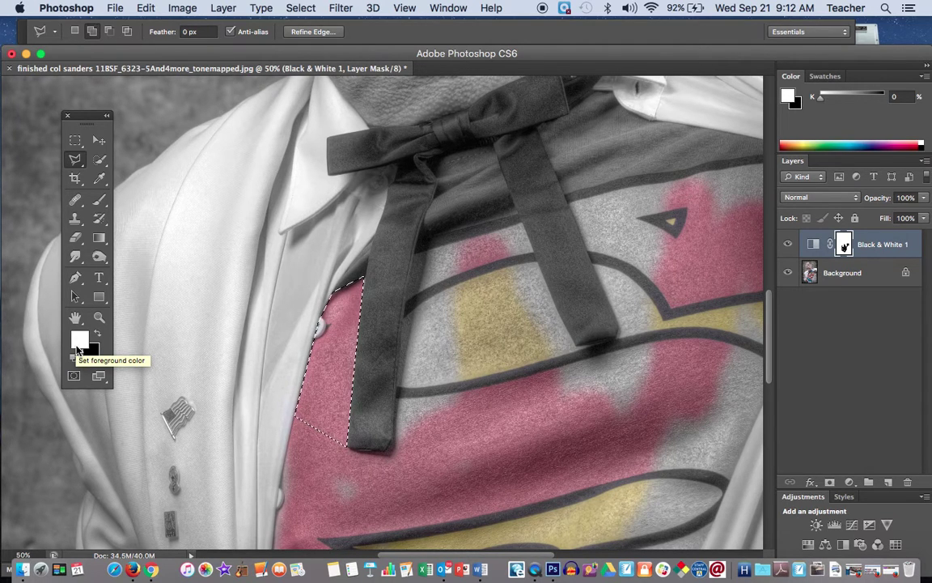
{"action": "key", "text": "super+d"}
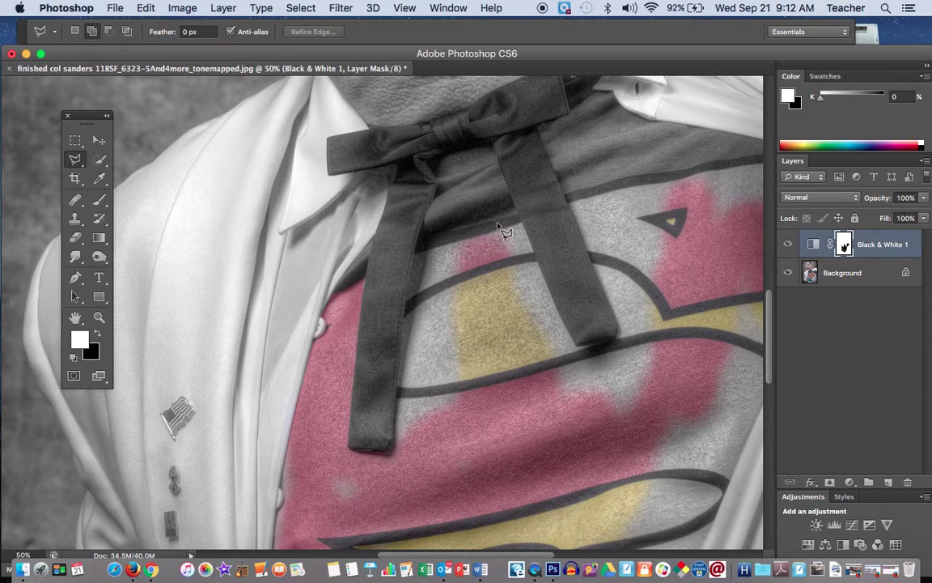
Step: Lasso the emblem area between the tie ribbons, fill its mask with black, and deselect
{"action": "left_click", "coordinate": [498, 220]}
{"action": "left_click", "coordinate": [417, 242]}
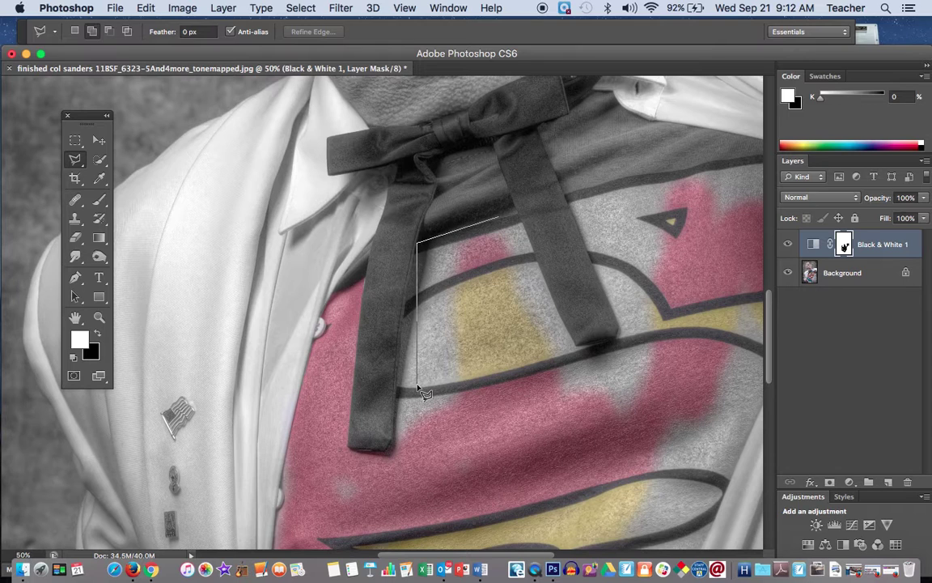
{"action": "left_click", "coordinate": [402, 336]}
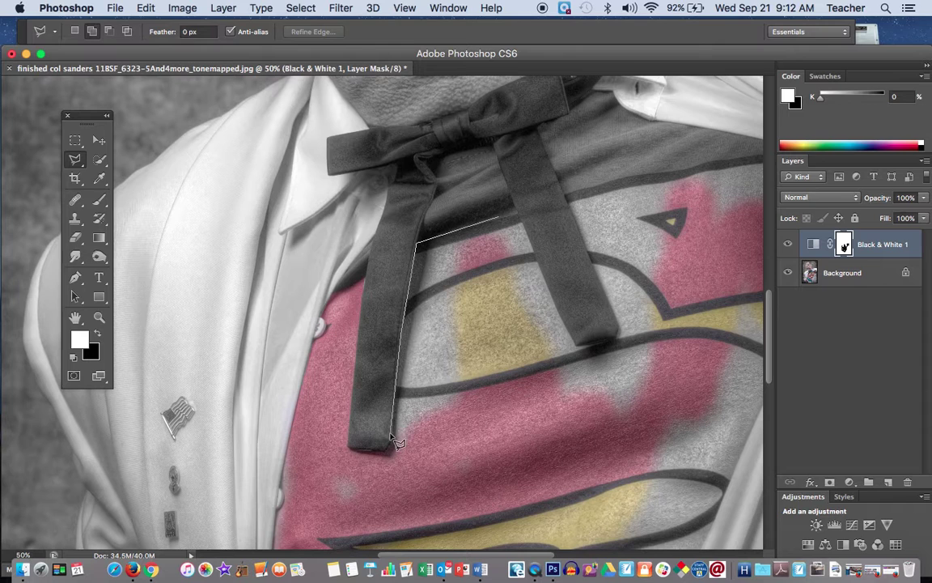
{"action": "left_click", "coordinate": [395, 444]}
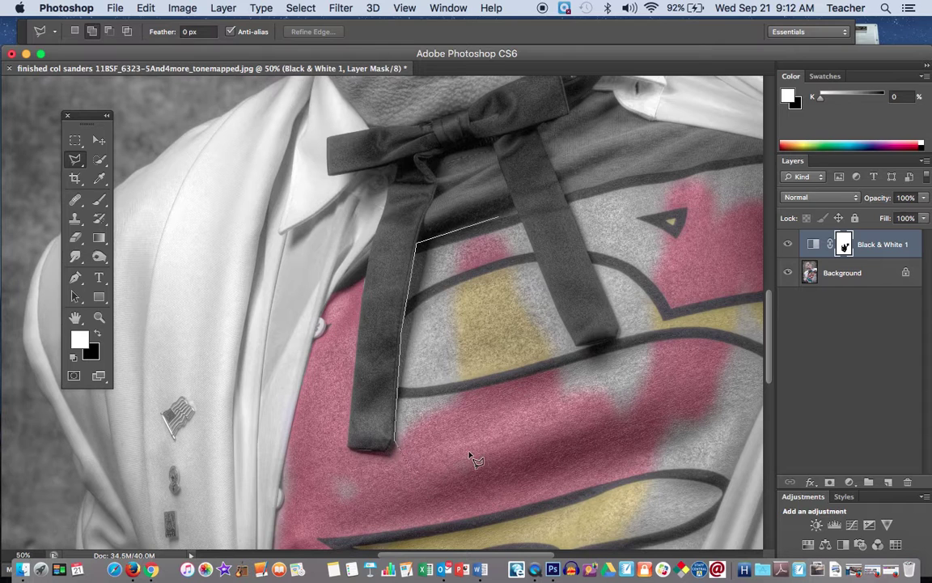
{"action": "left_click", "coordinate": [665, 417]}
{"action": "left_click", "coordinate": [616, 340]}
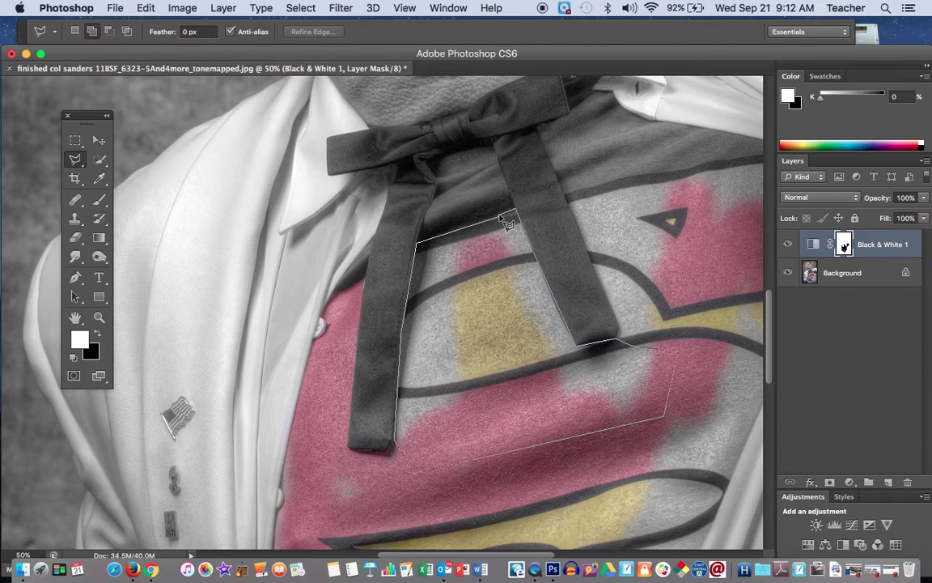
{"action": "left_click", "coordinate": [505, 222]}
{"action": "key", "text": "BackSpace"}
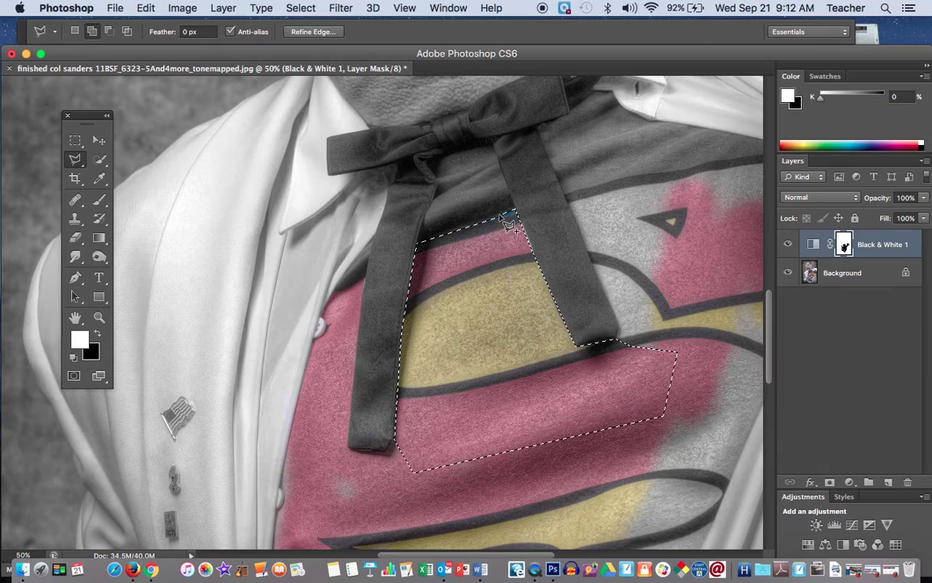
{"action": "key", "text": "cmd+d"}
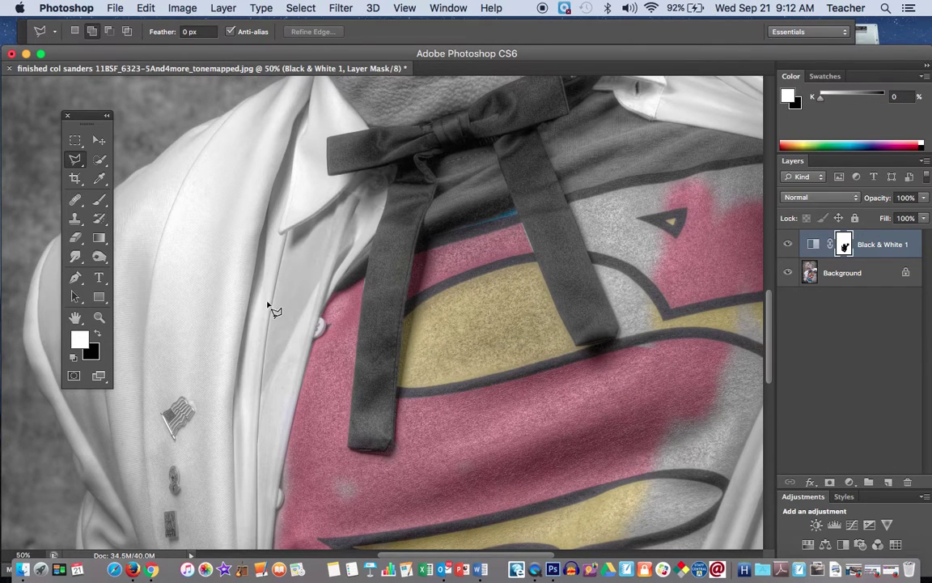
Step: Zoom out and paint black on the mask over the grey patch beside the emblem
{"action": "key", "text": "super+minus"}
{"action": "key", "text": "super+minus"}
{"action": "key", "text": "super+minus"}
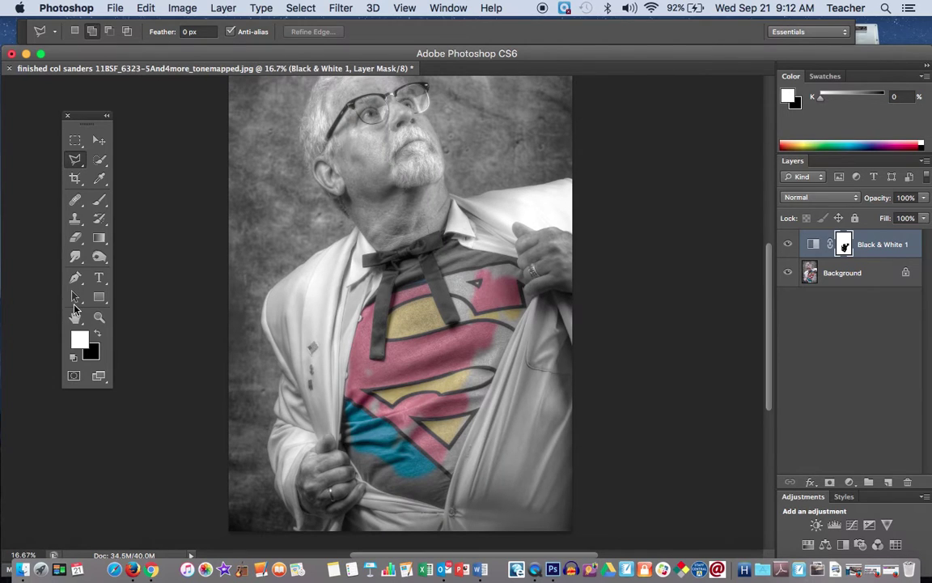
{"action": "left_click", "coordinate": [101, 200]}
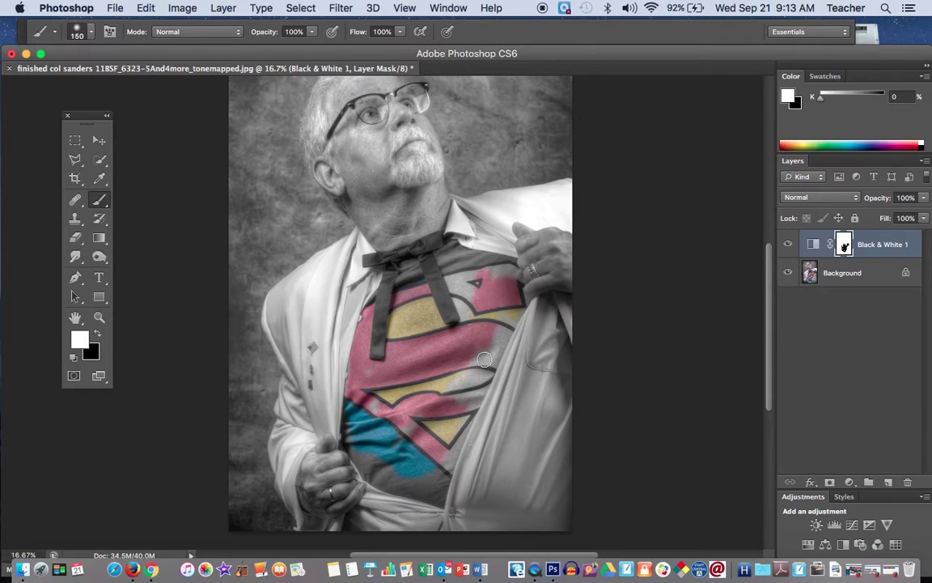
{"action": "left_click_drag", "start_coordinate": [468, 356], "coordinate": [451, 347]}
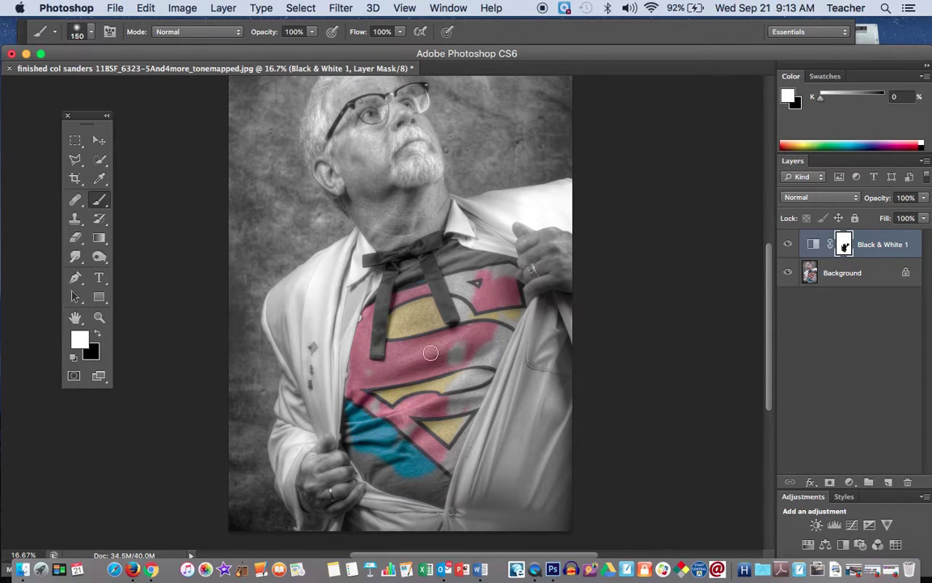
{"action": "left_click", "coordinate": [96, 333]}
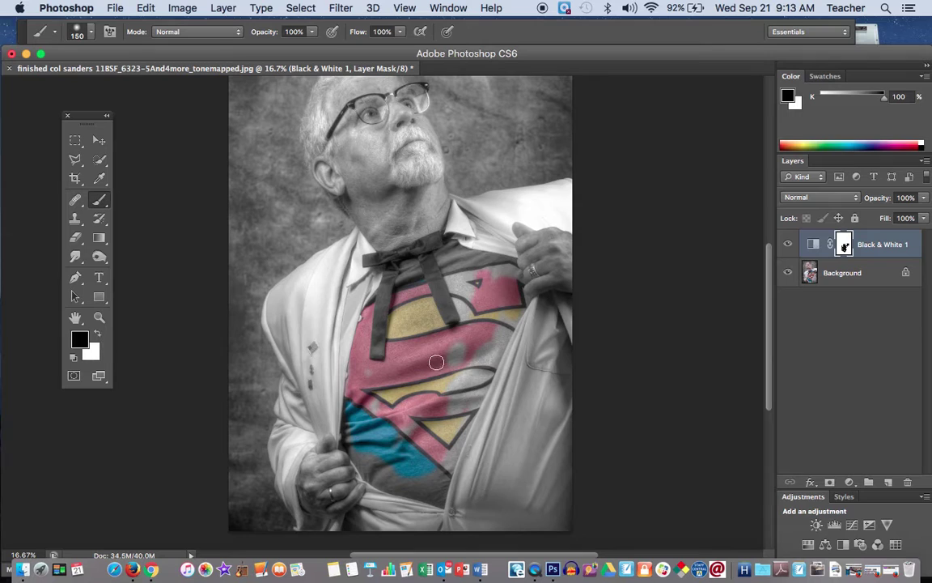
{"action": "left_click_drag", "start_coordinate": [478, 373], "coordinate": [497, 339]}
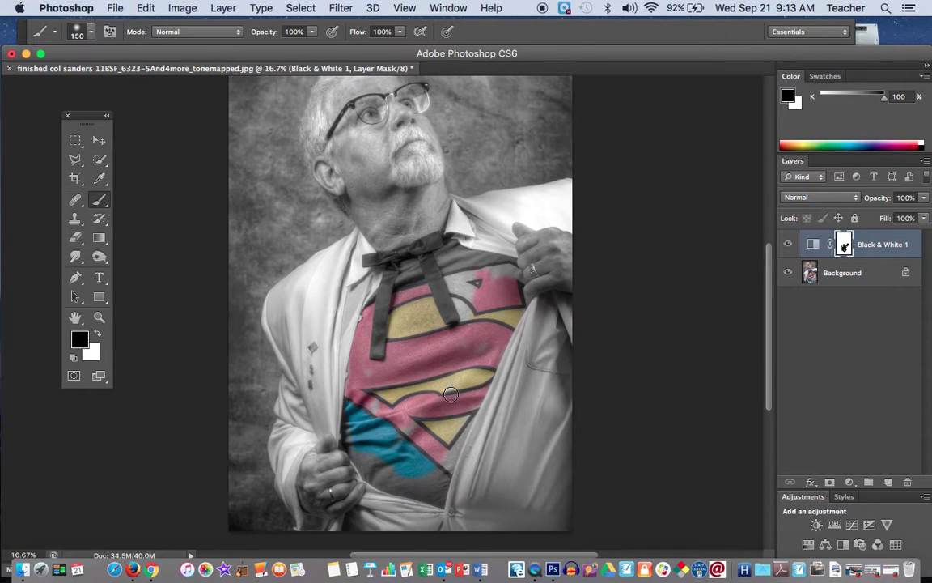
Step: Paint the remaining shirt areas below the emblem, along its edges and up to the collar
{"action": "mouse_move", "coordinate": [451, 445]}
{"action": "left_mouse_down"}
{"action": "mouse_move", "coordinate": [433, 498]}
{"action": "mouse_move", "coordinate": [407, 486]}
{"action": "mouse_move", "coordinate": [428, 479]}
{"action": "mouse_move", "coordinate": [371, 476]}
{"action": "mouse_move", "coordinate": [369, 466]}
{"action": "mouse_move", "coordinate": [392, 471]}
{"action": "mouse_move", "coordinate": [355, 424]}
{"action": "left_mouse_up"}
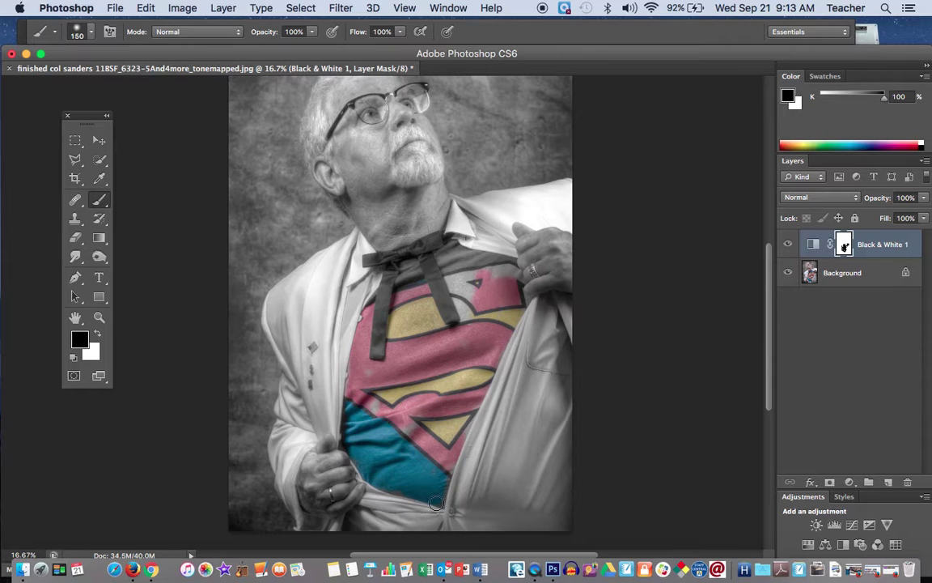
{"action": "left_click_drag", "start_coordinate": [411, 473], "coordinate": [440, 451]}
{"action": "mouse_move", "coordinate": [406, 415]}
{"action": "left_mouse_down"}
{"action": "mouse_move", "coordinate": [379, 419]}
{"action": "mouse_move", "coordinate": [374, 397]}
{"action": "mouse_move", "coordinate": [364, 412]}
{"action": "mouse_move", "coordinate": [377, 385]}
{"action": "left_mouse_up"}
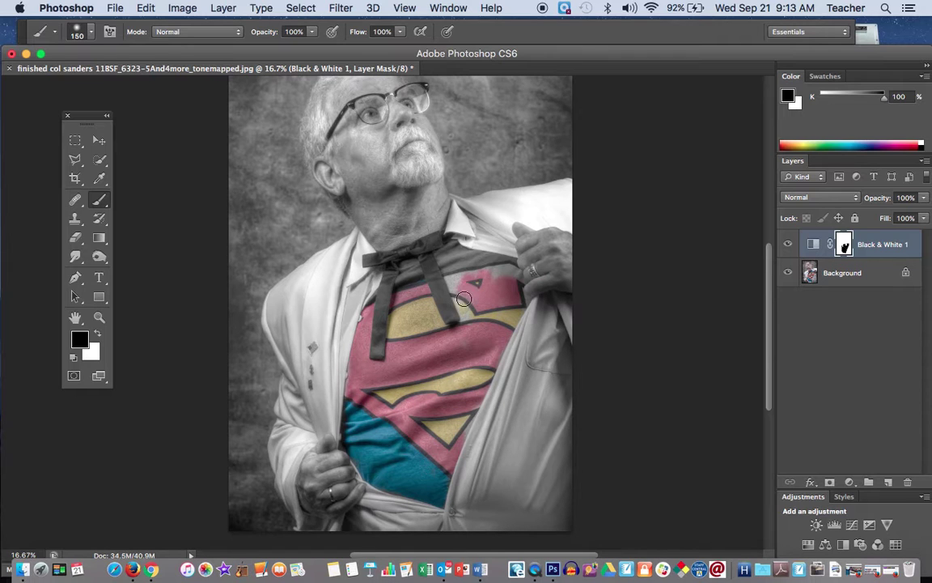
{"action": "mouse_move", "coordinate": [452, 274]}
{"action": "left_mouse_down"}
{"action": "mouse_move", "coordinate": [465, 258]}
{"action": "mouse_move", "coordinate": [498, 259]}
{"action": "mouse_move", "coordinate": [514, 263]}
{"action": "mouse_move", "coordinate": [509, 282]}
{"action": "mouse_move", "coordinate": [494, 276]}
{"action": "mouse_move", "coordinate": [507, 276]}
{"action": "left_mouse_up"}
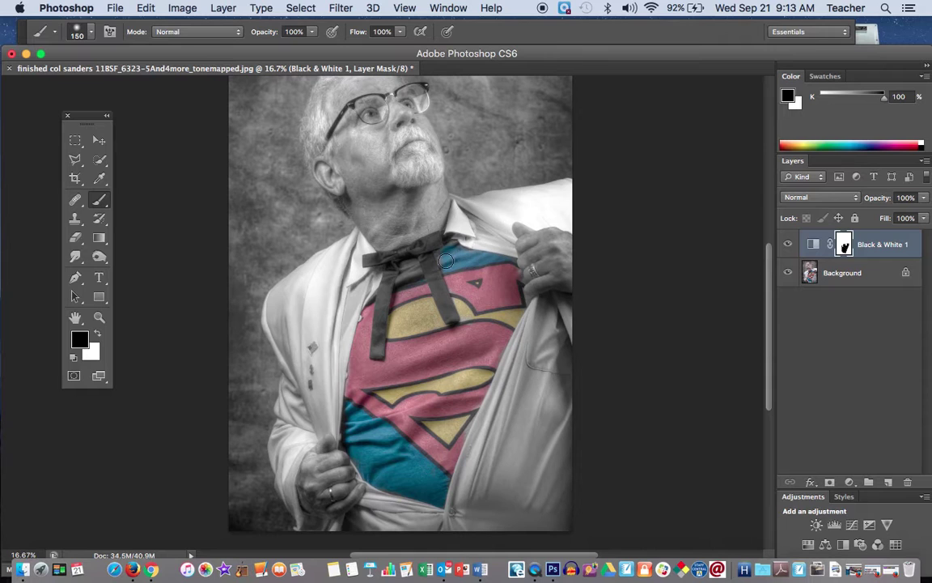
{"action": "left_click_drag", "start_coordinate": [445, 263], "coordinate": [415, 277]}
{"action": "key", "text": "super+minus"}
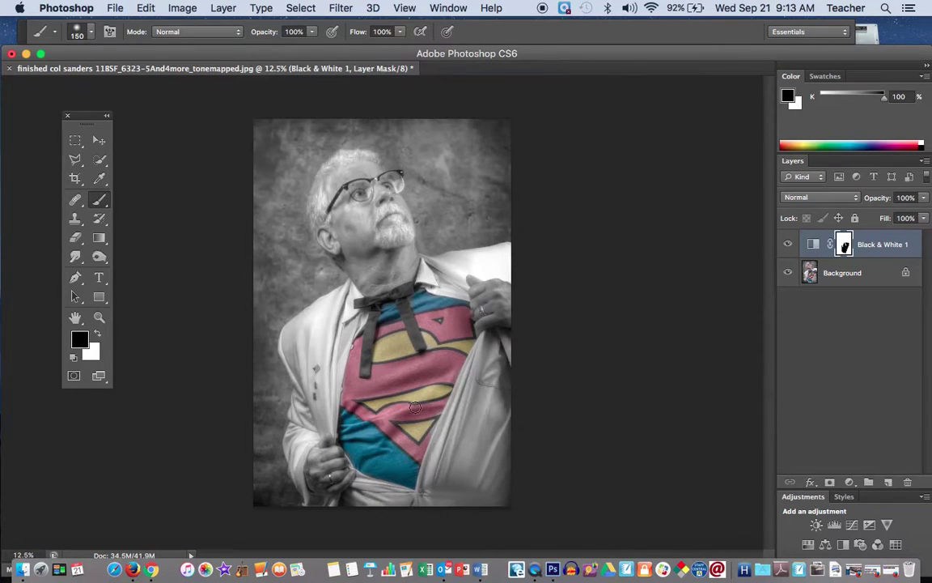
{"action": "key", "text": "f"}
{"action": "key", "text": "f"}
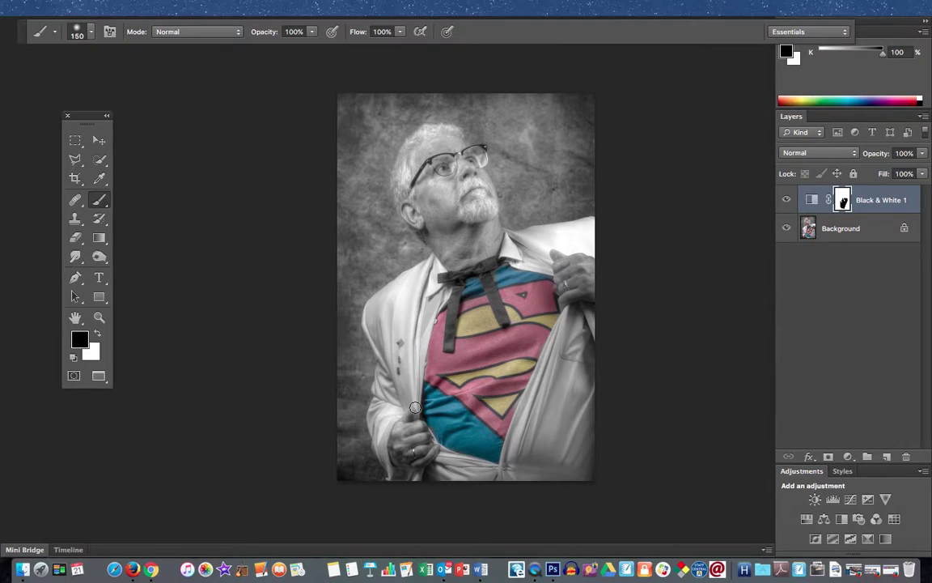